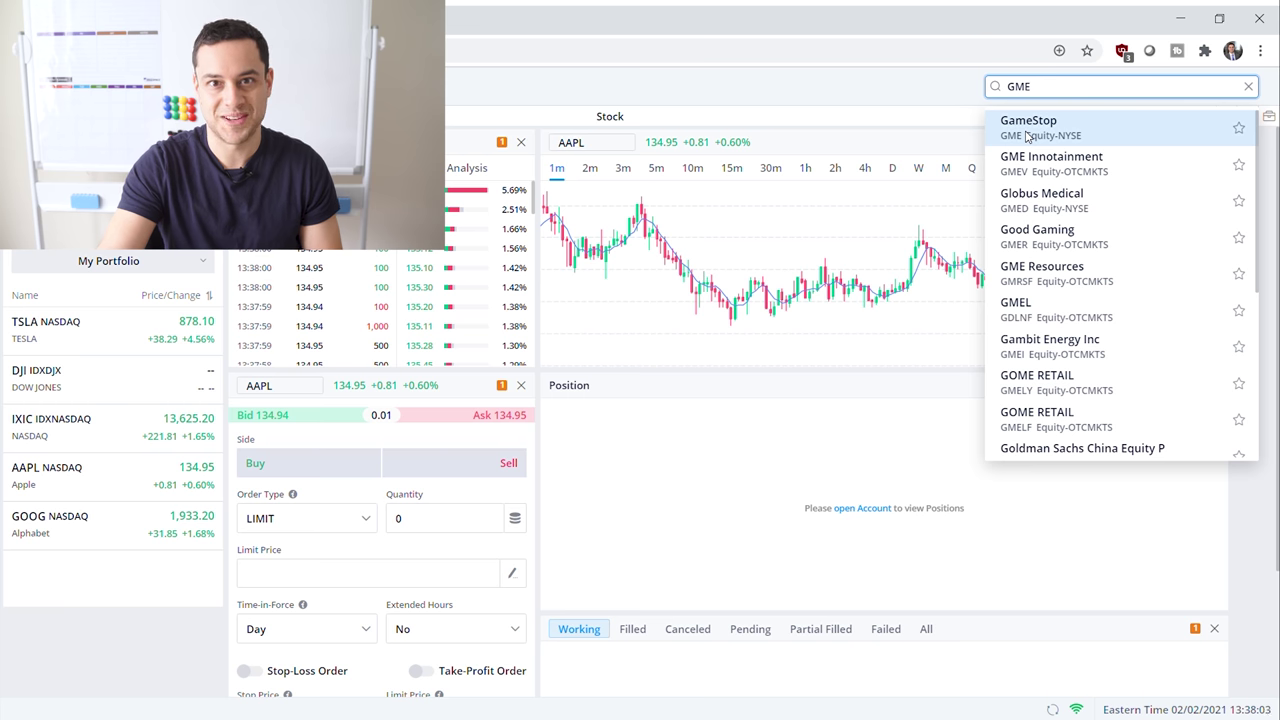
- Open the GameStop (GME NYSE) quote page from the search results
left_click(1027, 128)
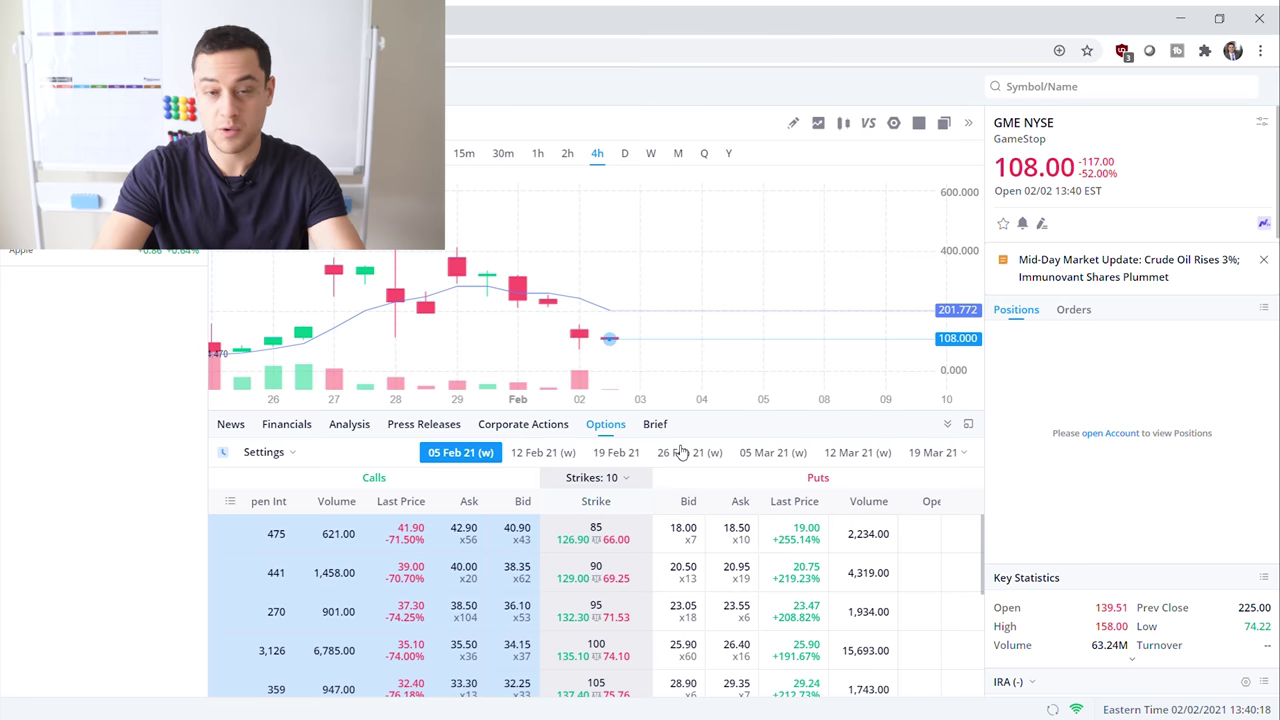
- Browse GME's News and Financials, ending on Analysis: Hold rating, targets 3.50–33.00
left_click(238, 427)
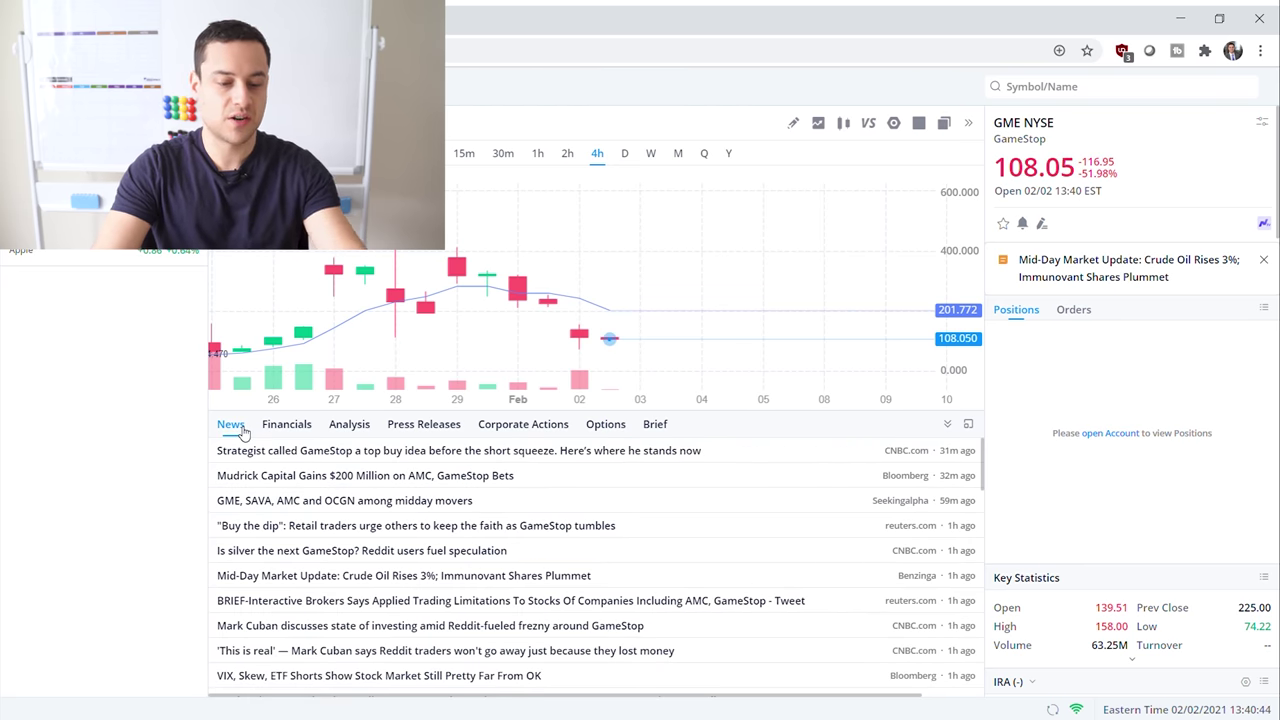
left_click(280, 428)
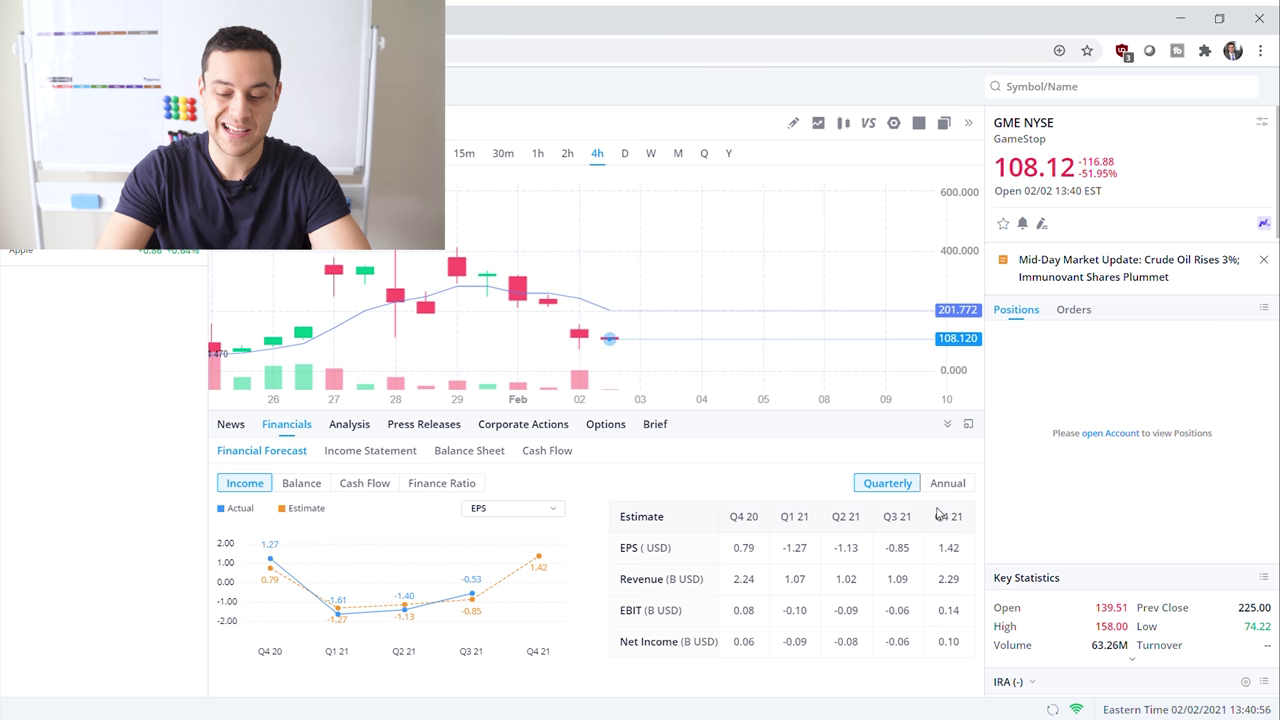
left_click(343, 426)
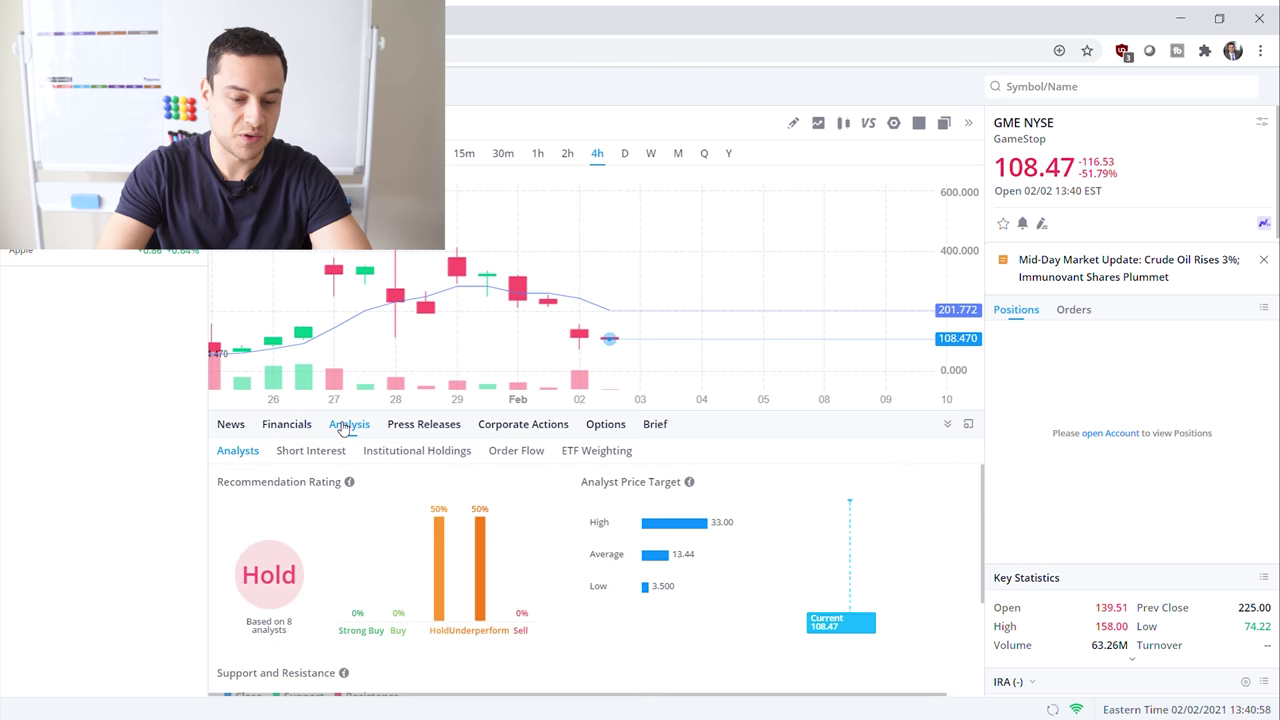
- Return the GME lower panel to the 05 Feb 21 options chain
left_click(618, 427)
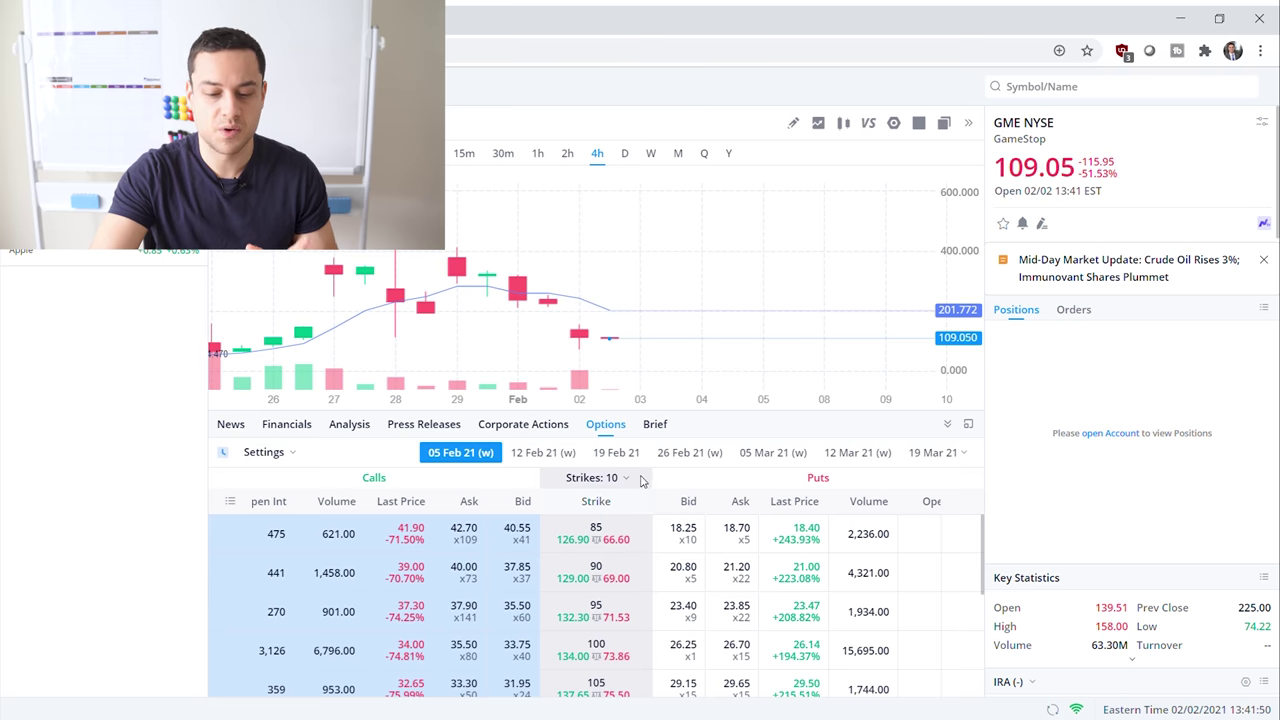
left_click(626, 479)
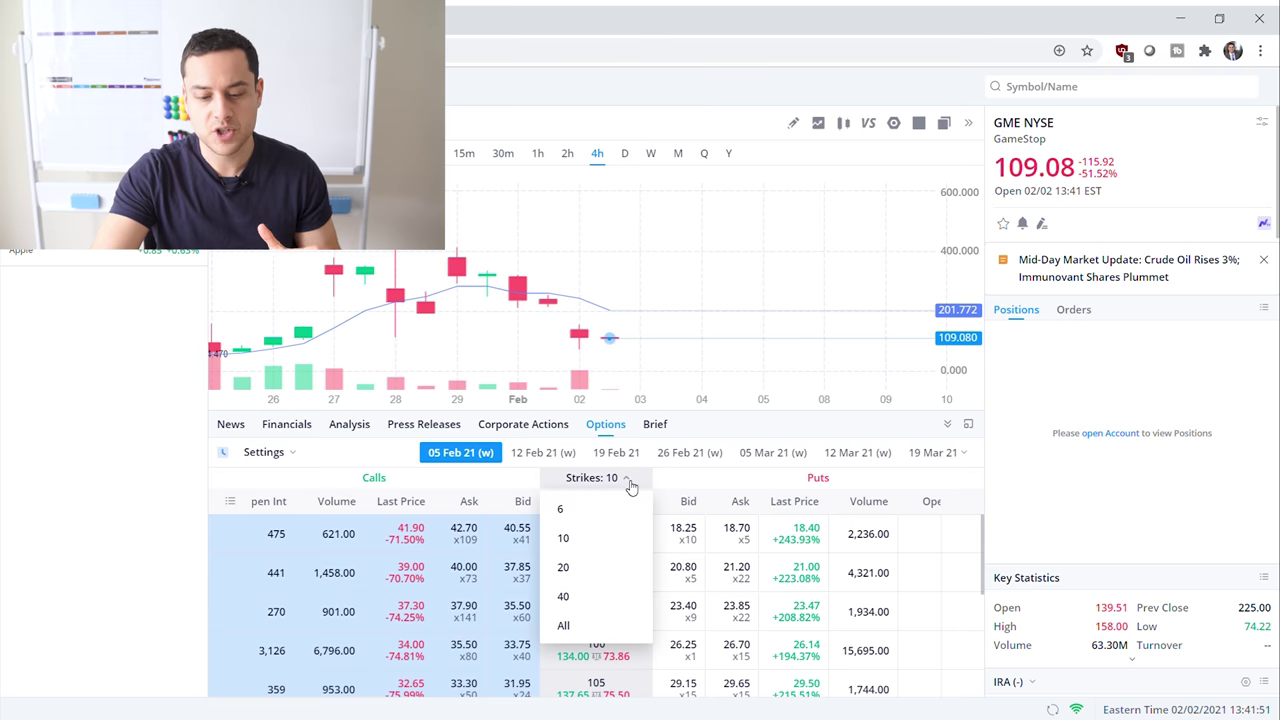
left_click(593, 537)
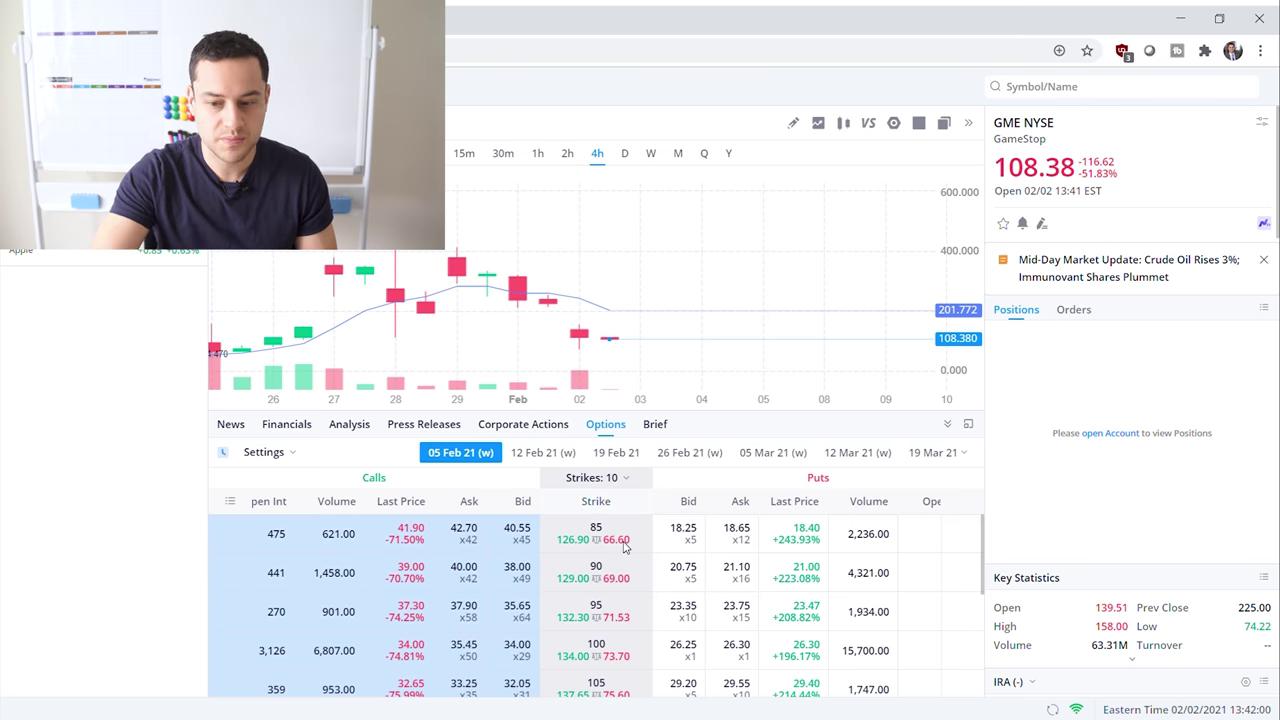
scroll(624, 545, "down", 1)
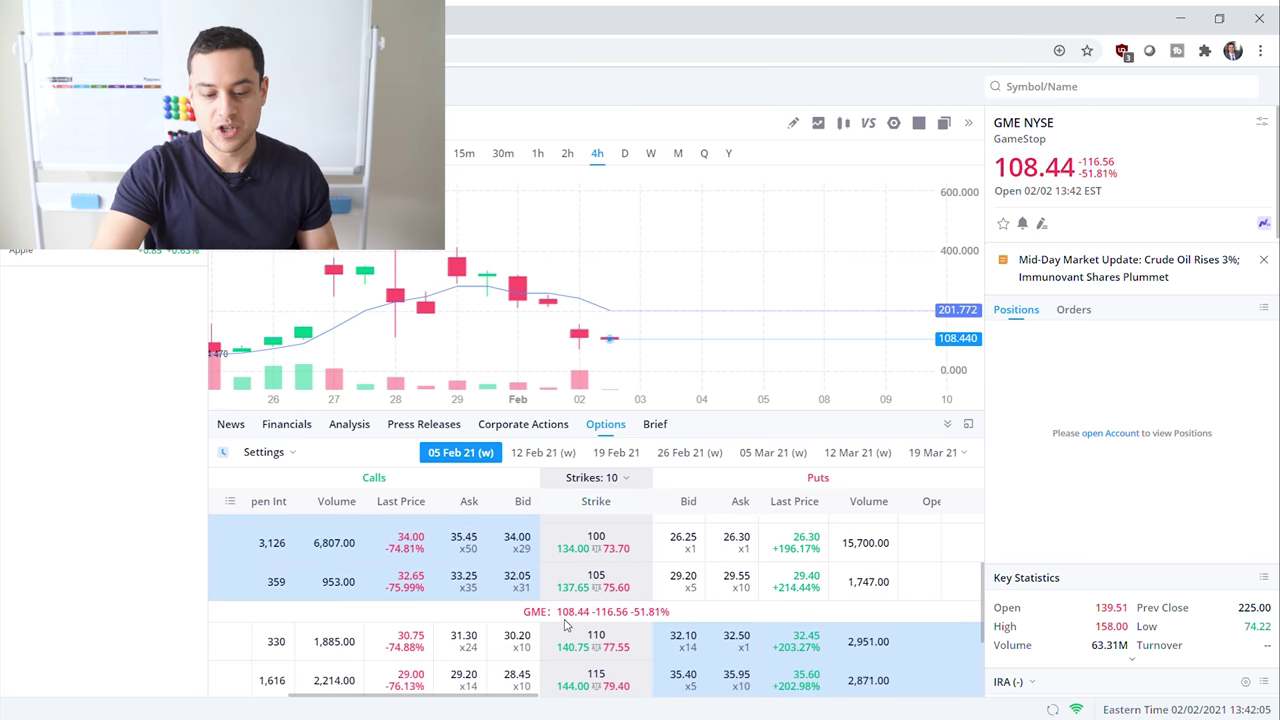
scroll(597, 632, "down", 3)
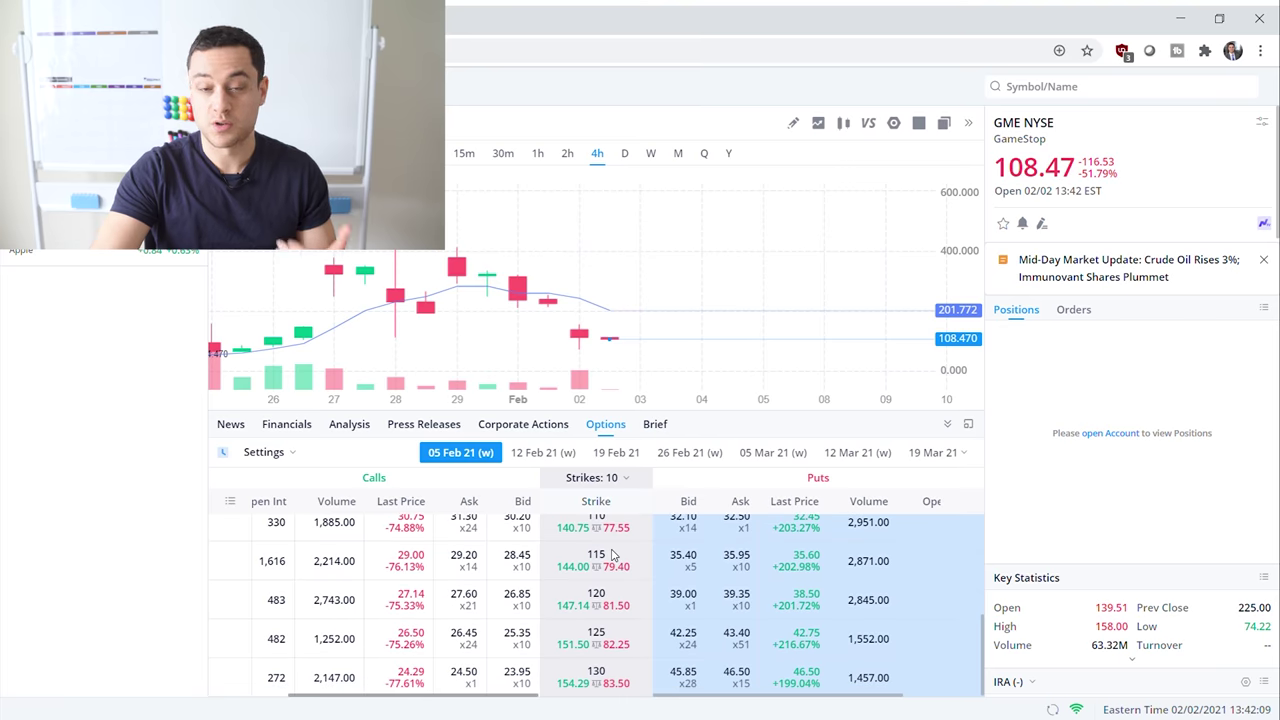
scroll(613, 555, "up", 2)
scroll(613, 555, "down", 2)
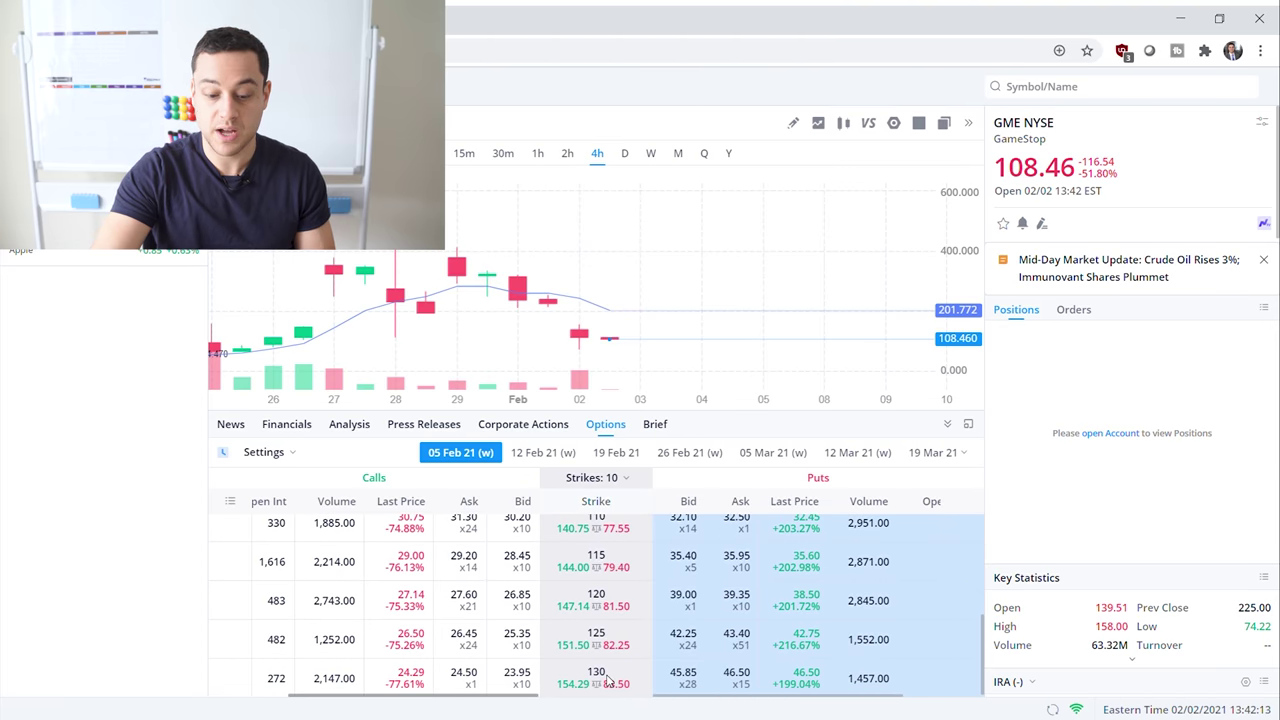
scroll(606, 680, "up", 3)
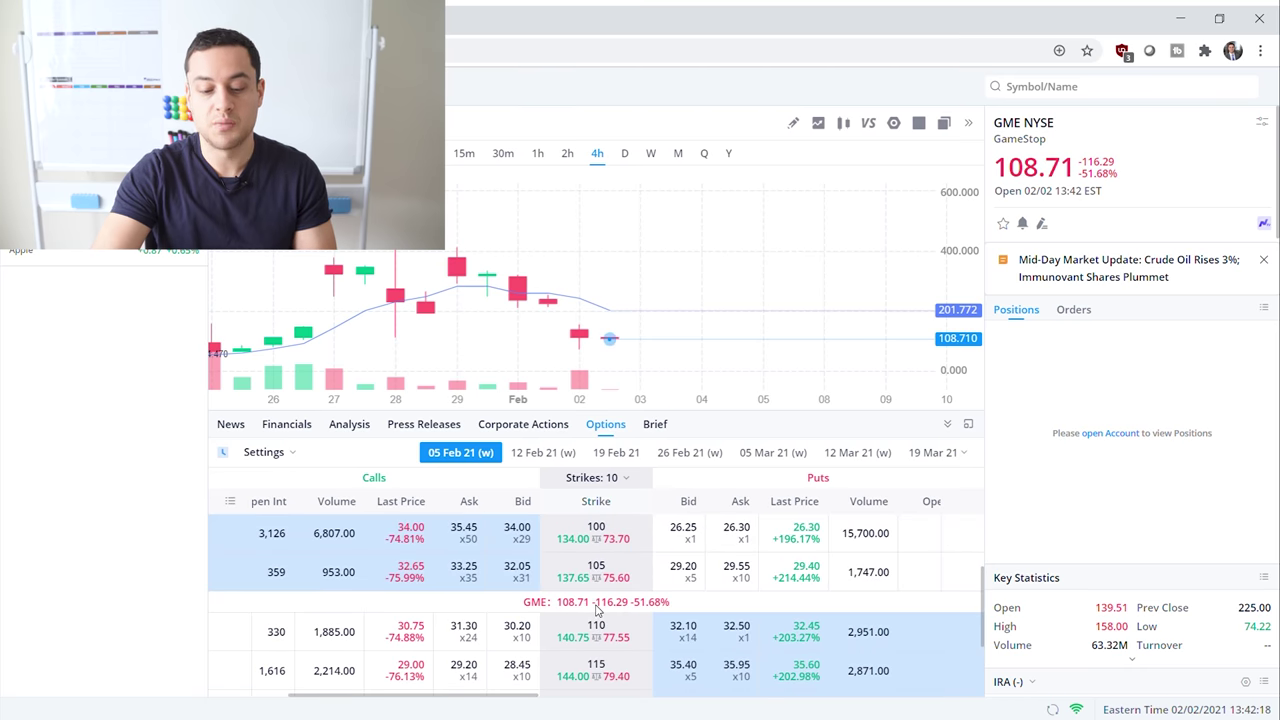
scroll(598, 605, "up", 3)
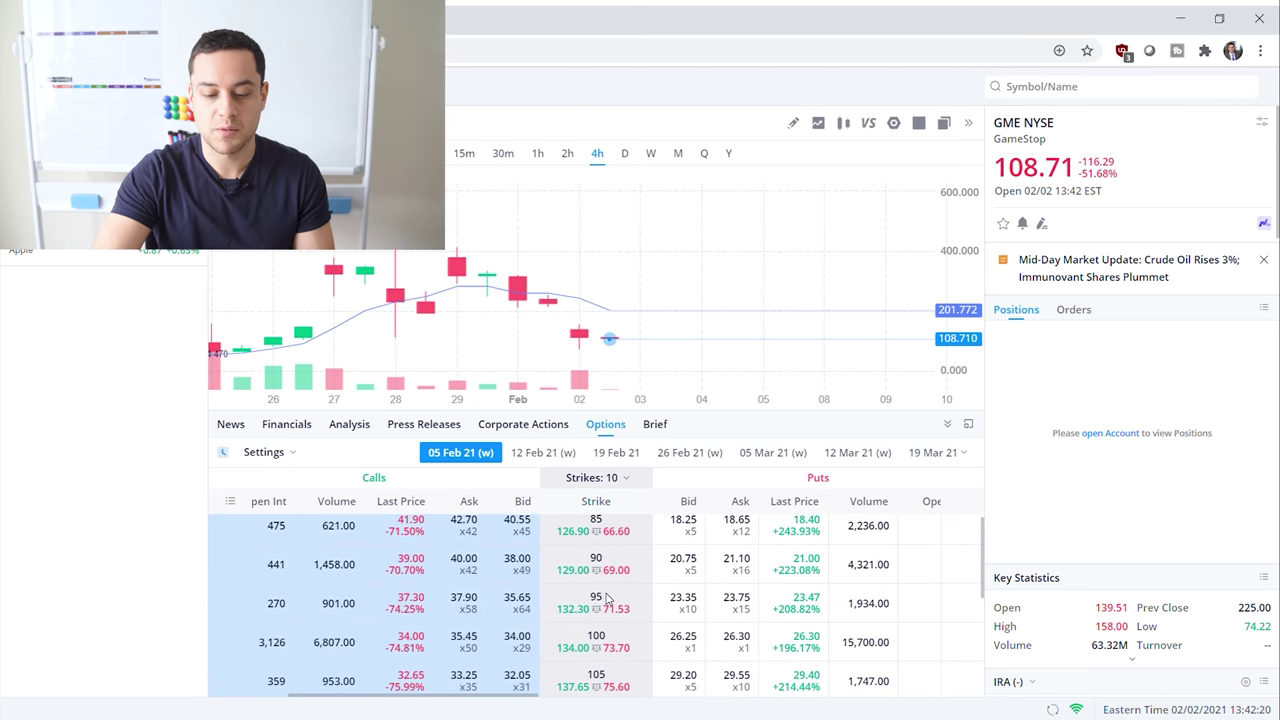
scroll(614, 572, "up", 1)
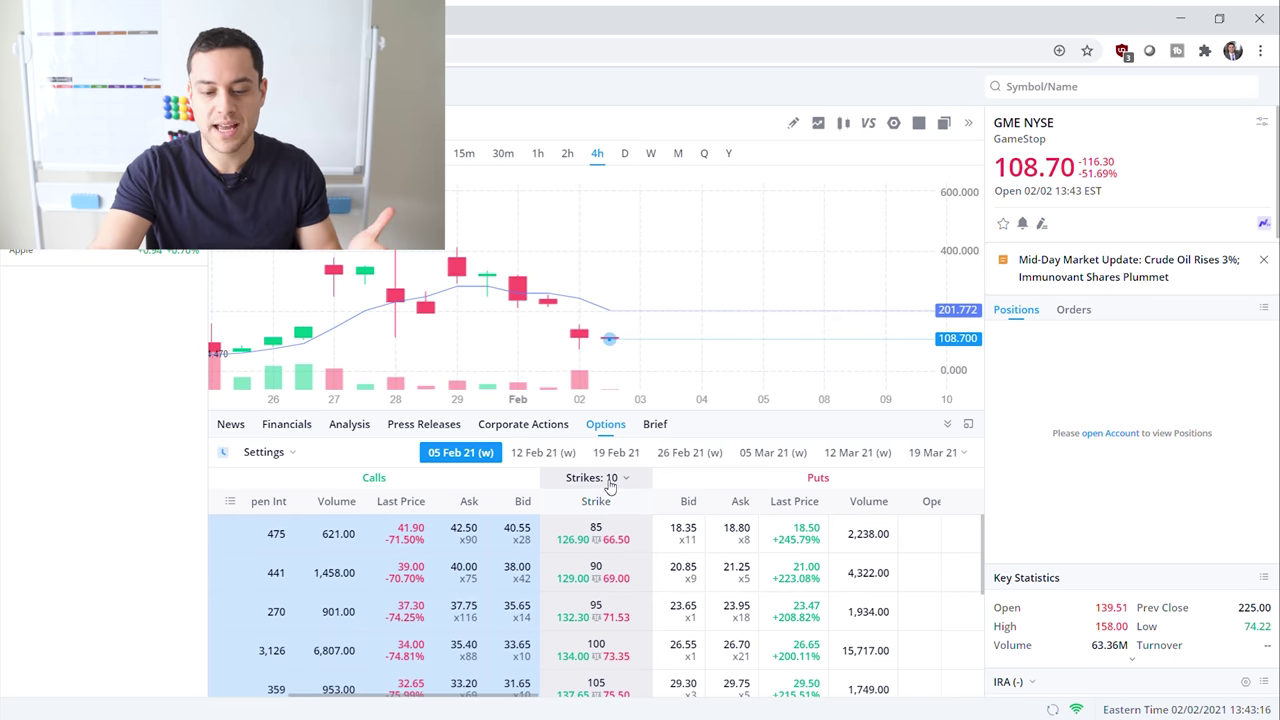
- Show all strikes in the GME options chain and switch the expiry to 19 Feb 21
left_click(626, 479)
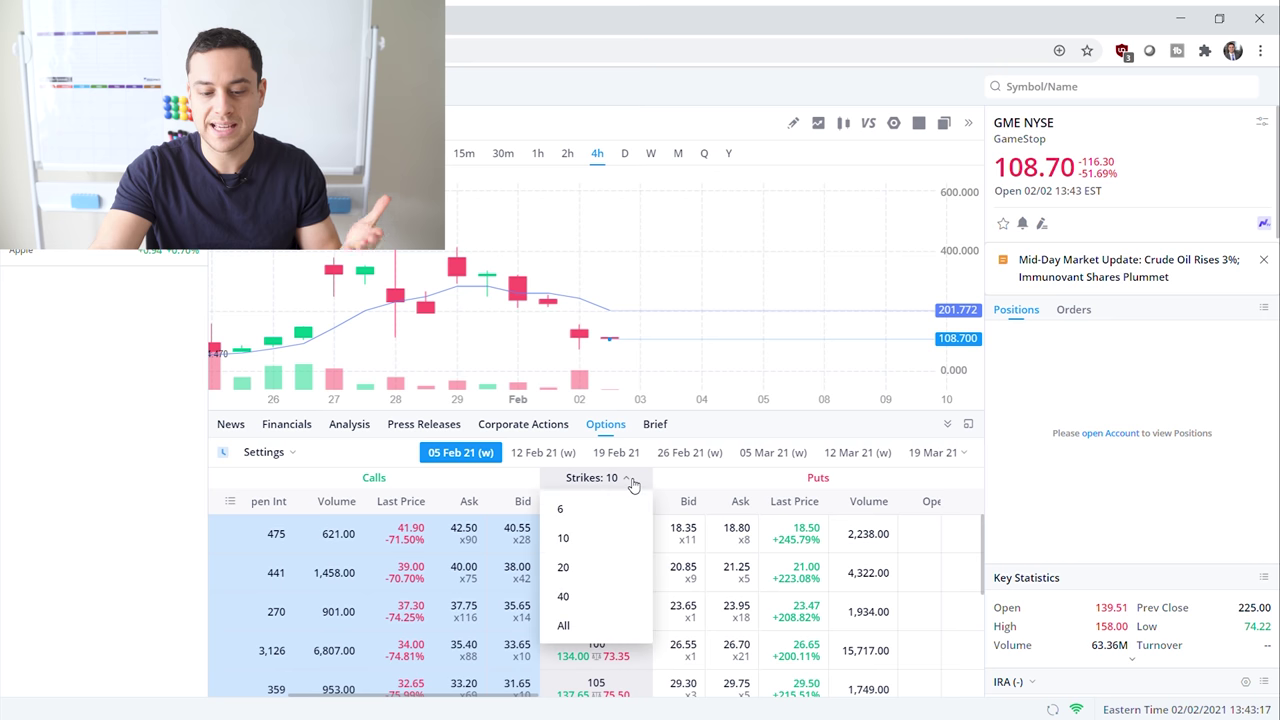
left_click(600, 628)
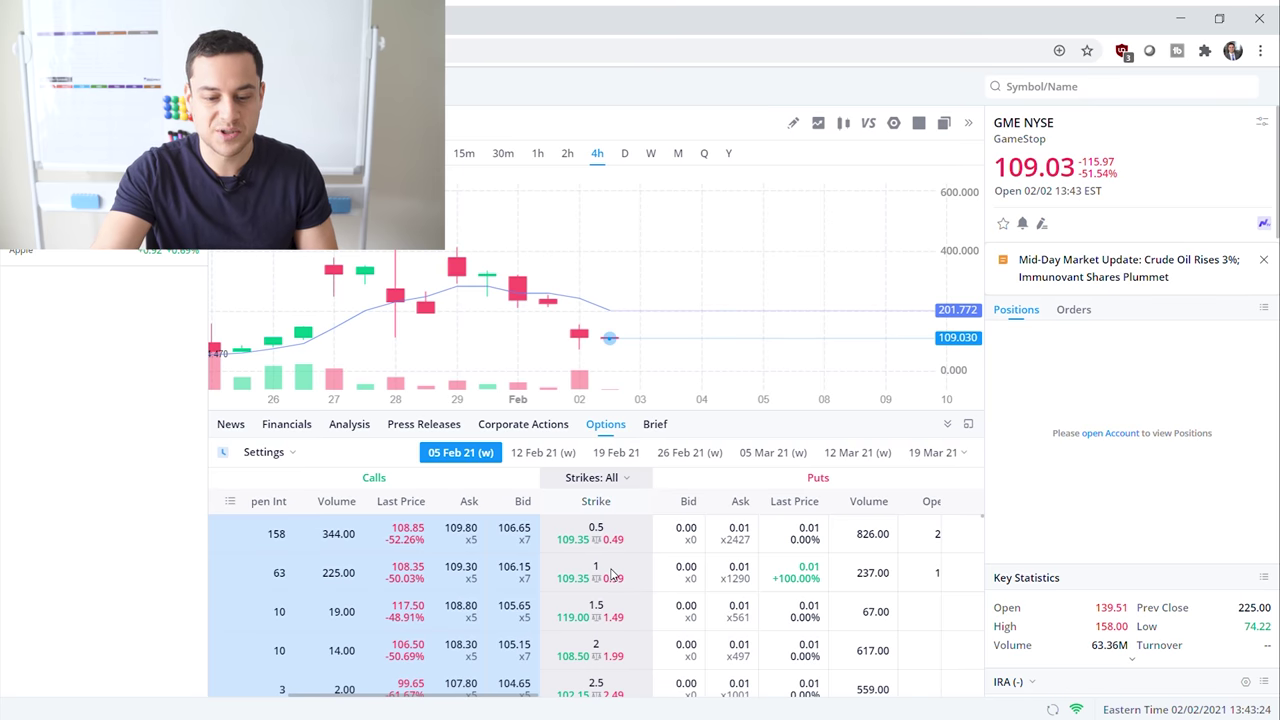
scroll(612, 572, "down", 20)
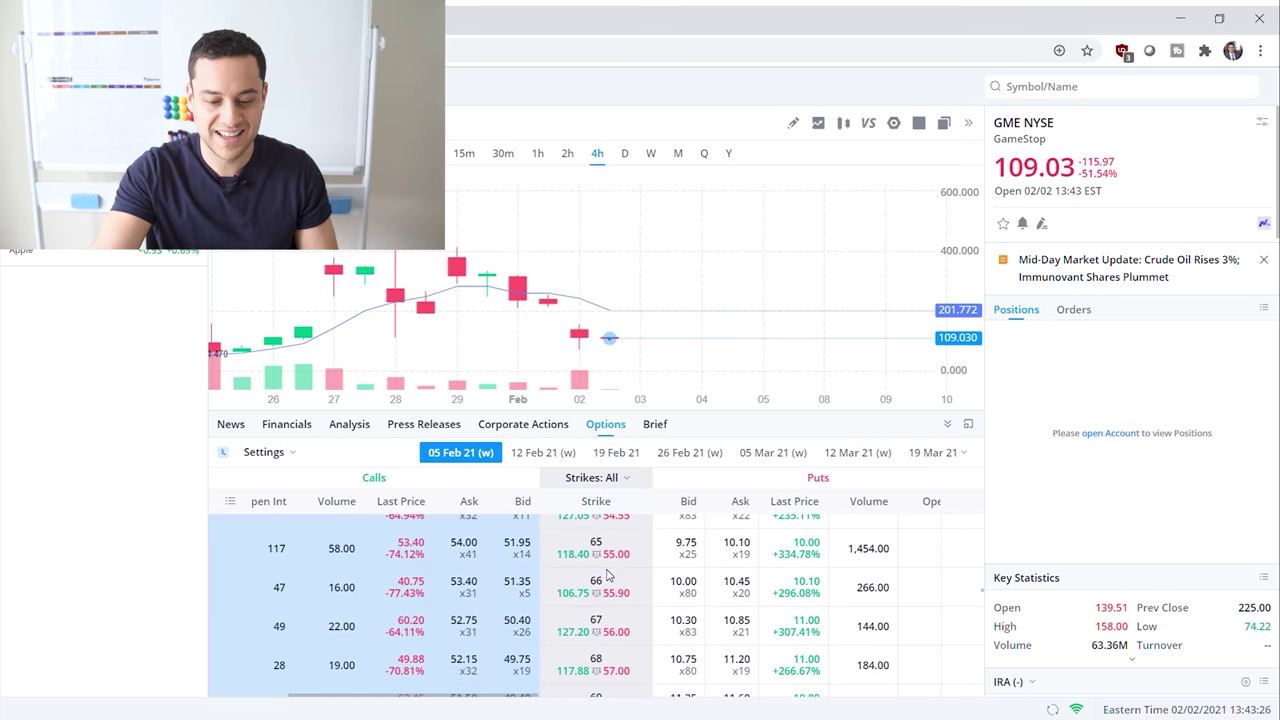
scroll(607, 576, "down", 20)
scroll(608, 582, "down", 3)
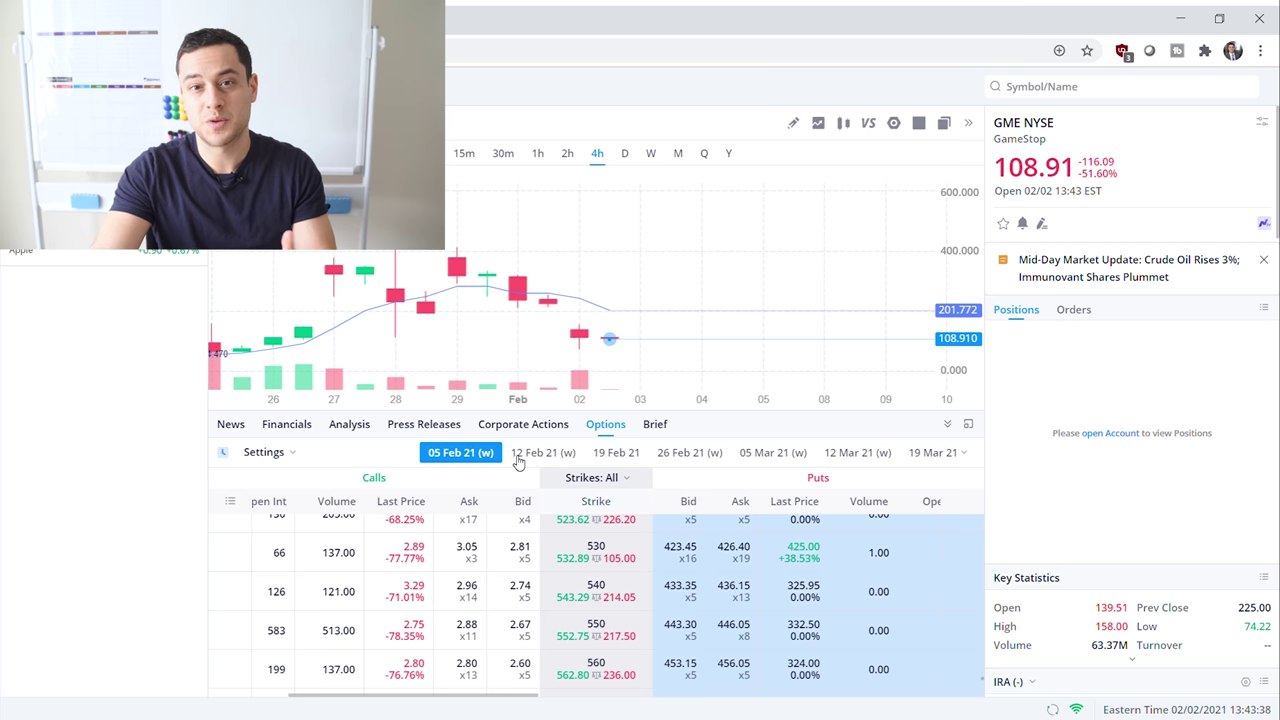
left_click(613, 452)
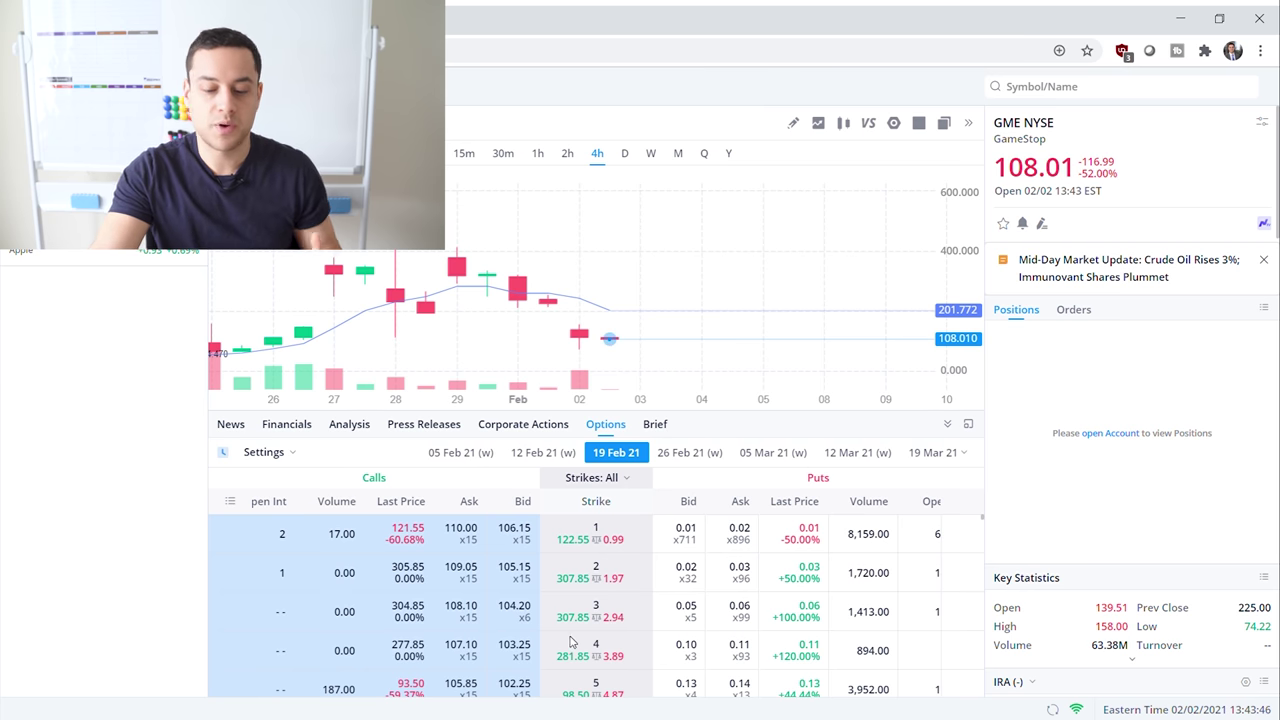
- Scroll the 19 Feb 21 chain to the 185–205 strikes, showing the 200 call at 25.94
scroll(586, 630, "down", 7)
scroll(587, 620, "down", 15)
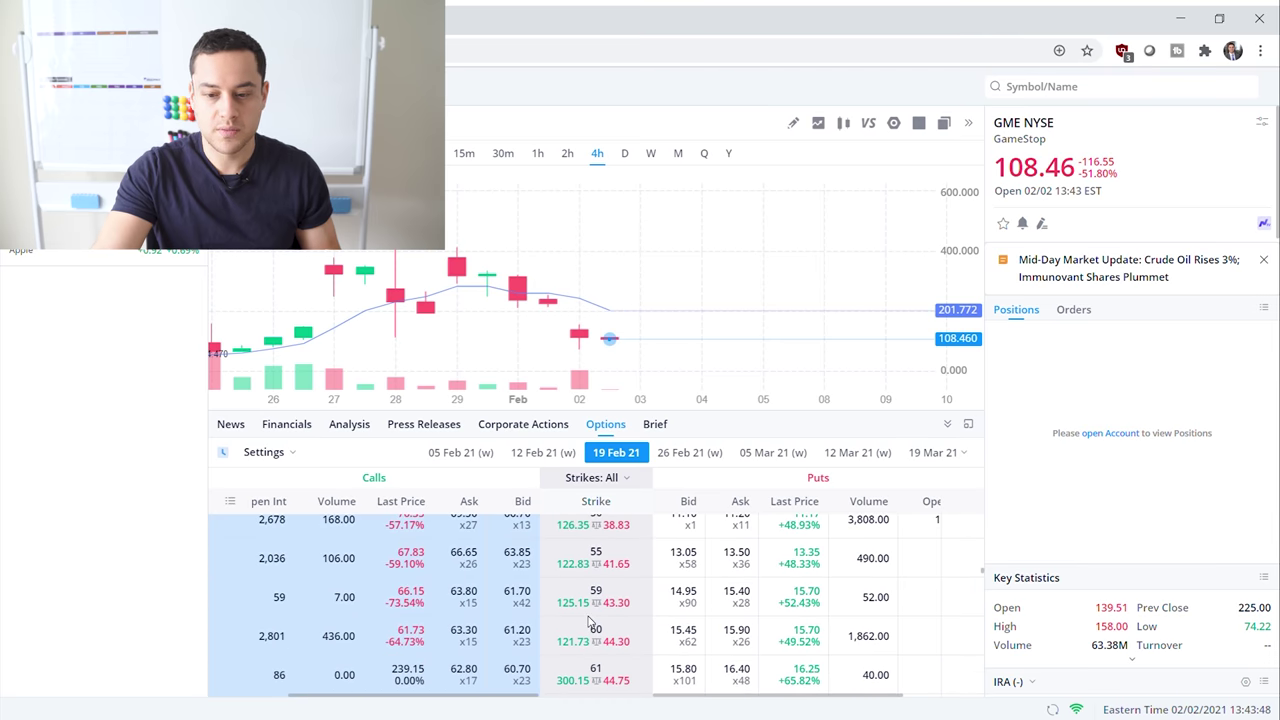
scroll(589, 622, "down", 12)
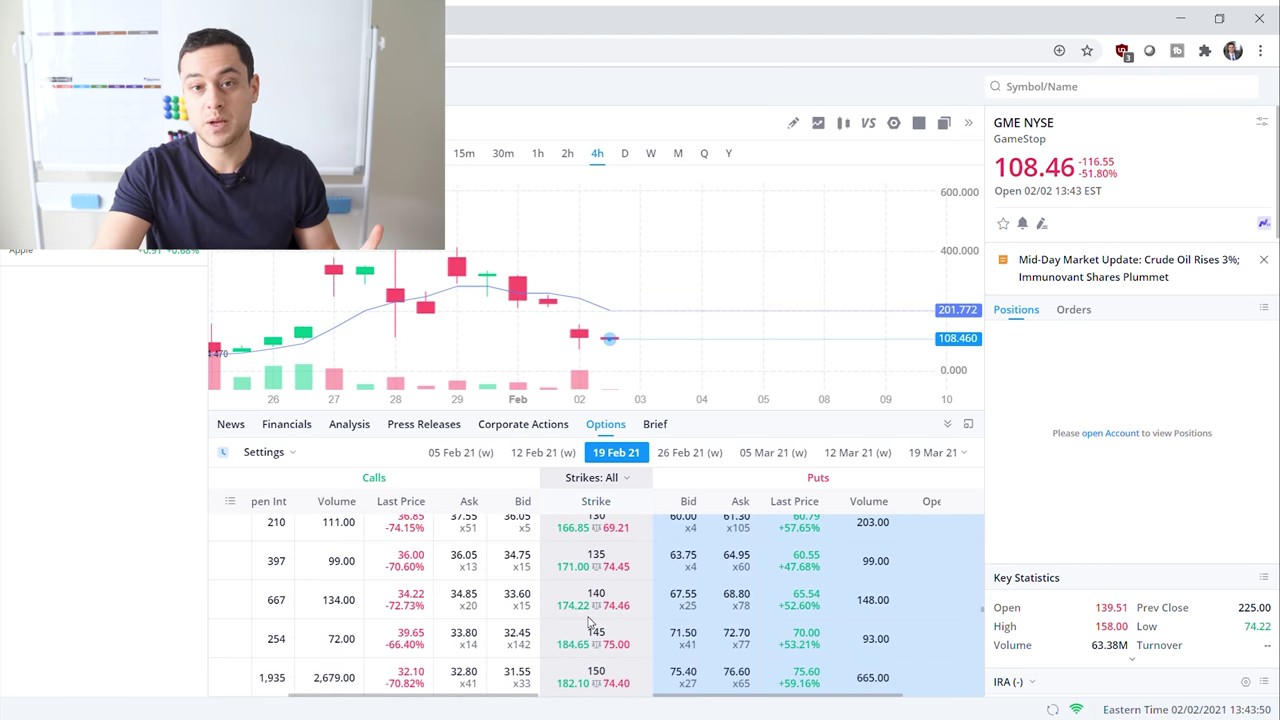
scroll(589, 622, "up", 10)
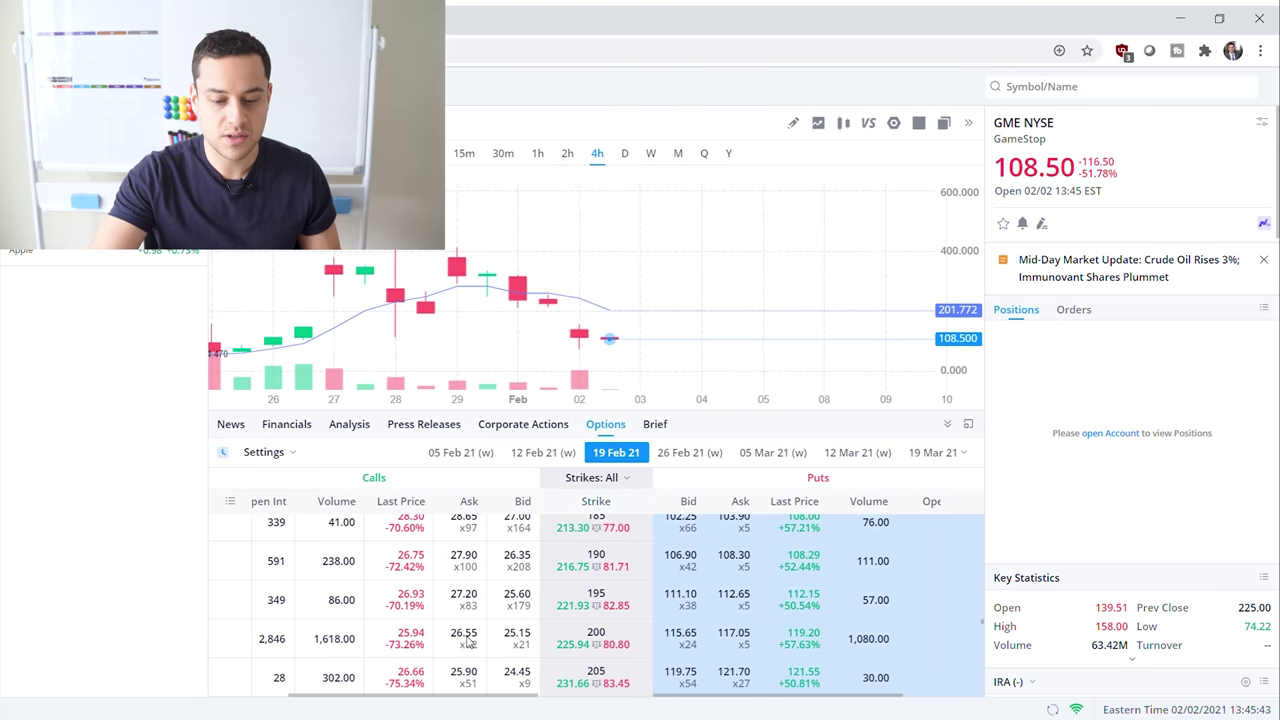
- Open a buy limit ticket for 1 GME 19 Feb 21 $200 call at 26.05
left_click(470, 640)
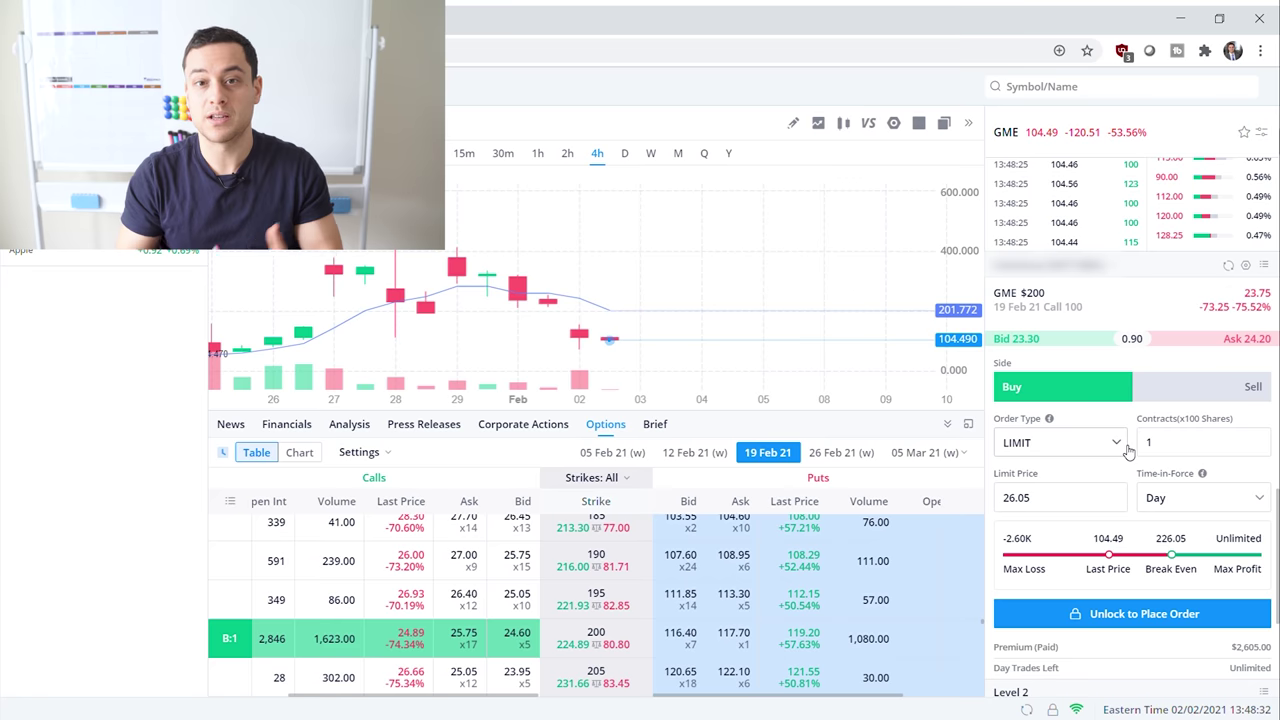
- Switch the order type to MARKET, then back to LIMIT at 24.2
left_click(1125, 449)
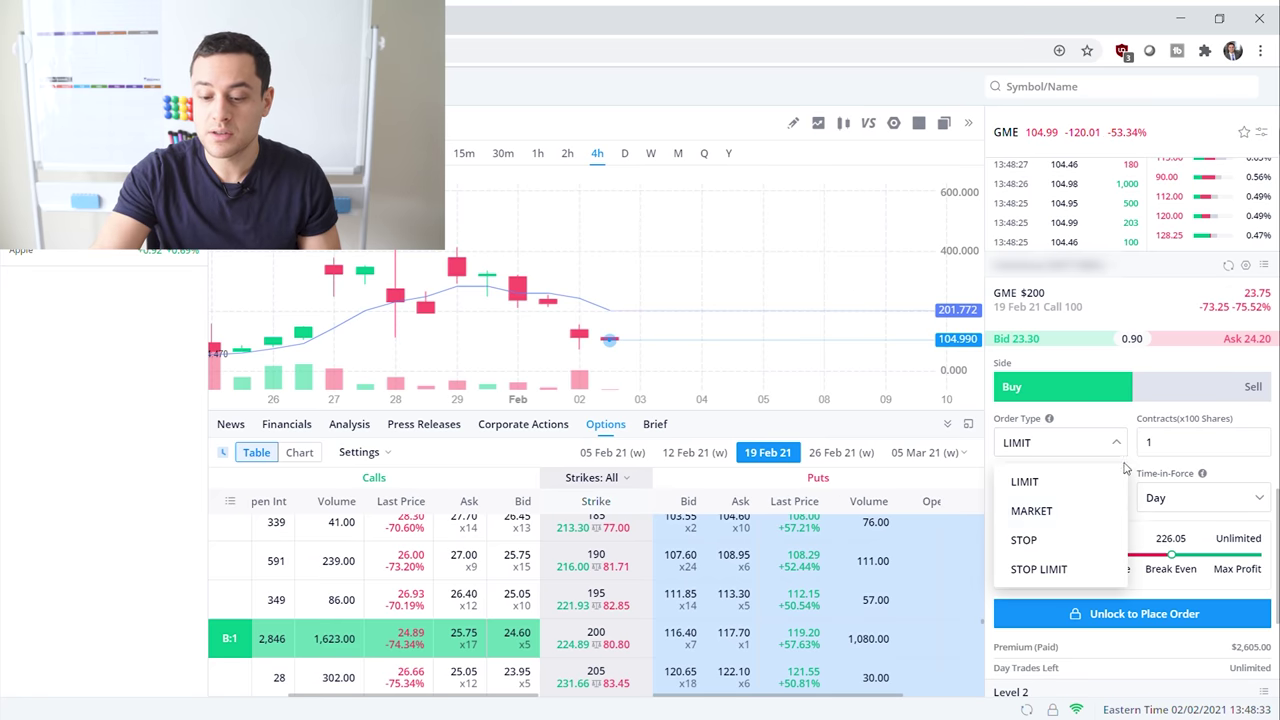
left_click(1086, 527)
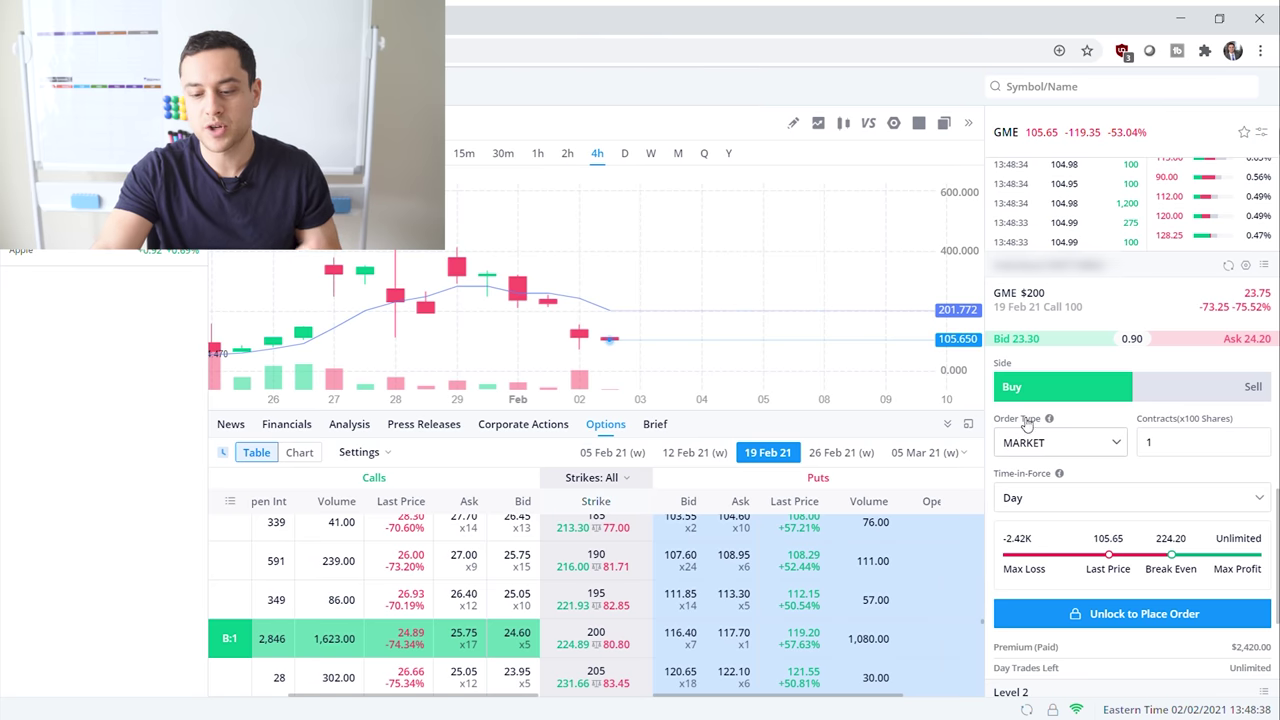
left_click(1116, 442)
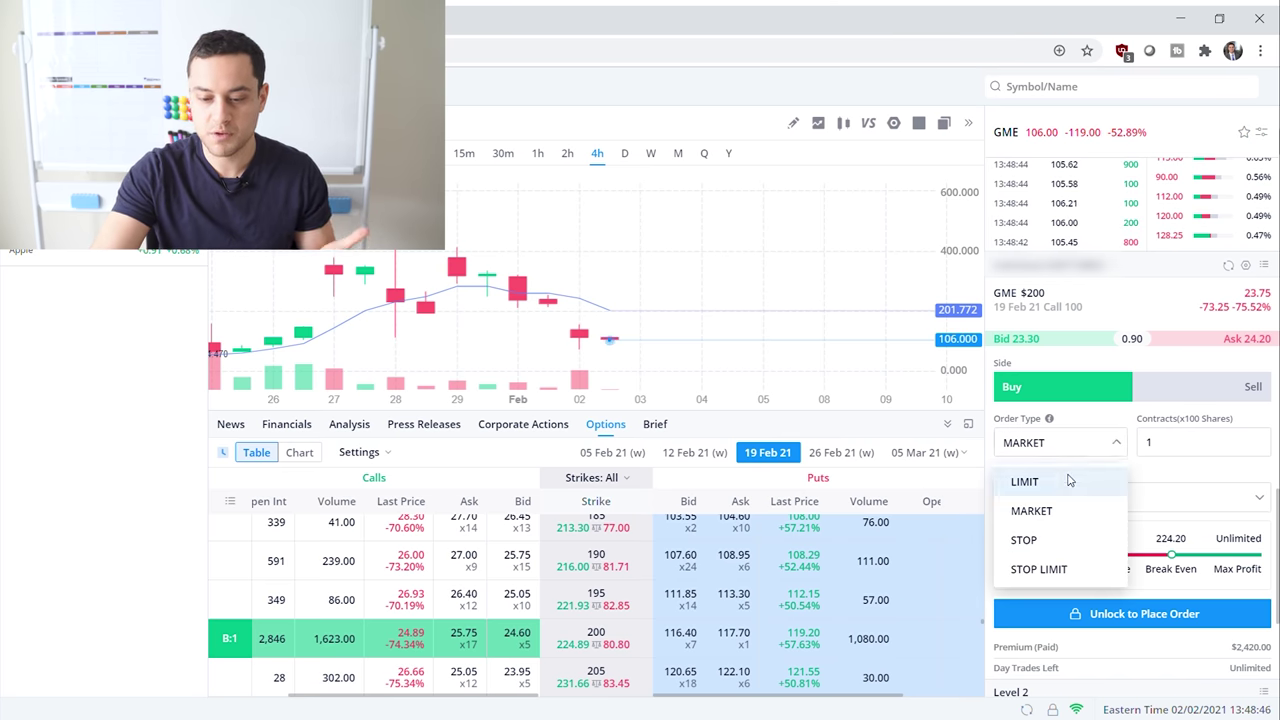
left_click(1066, 479)
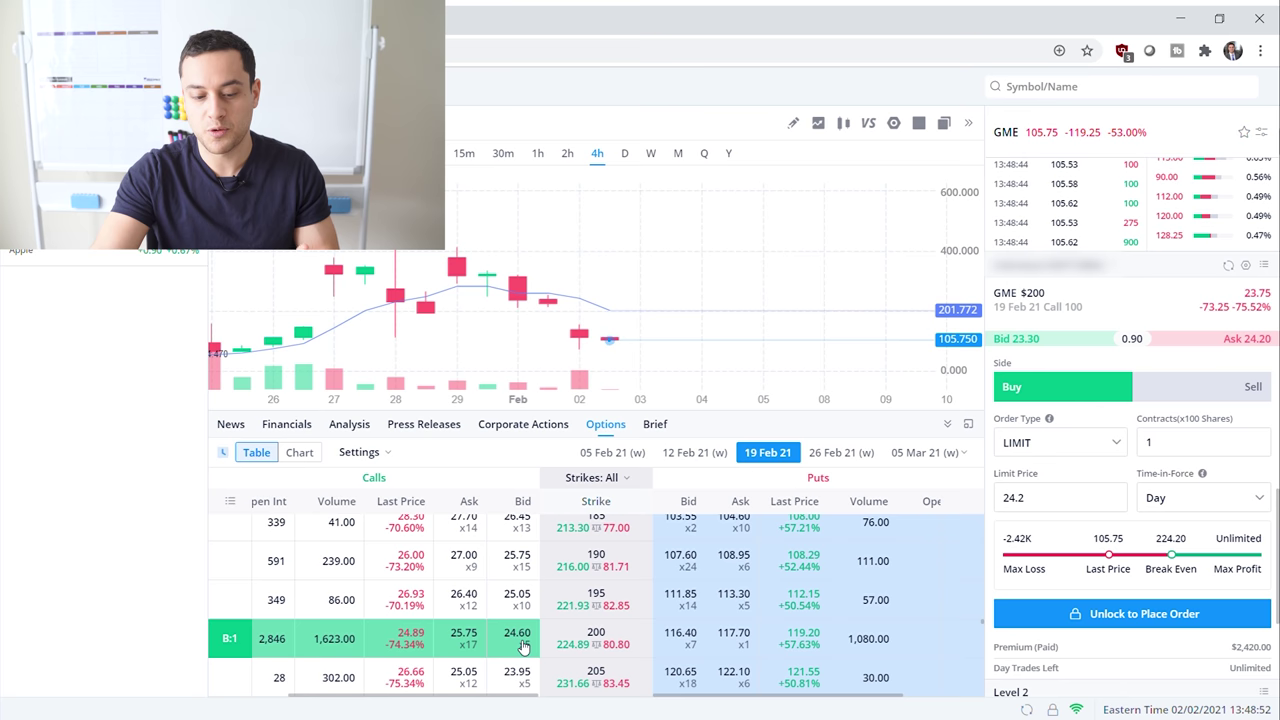
- Change the limit price from 24.2 to 25.5, making the premium $2,550
left_click(1054, 503)
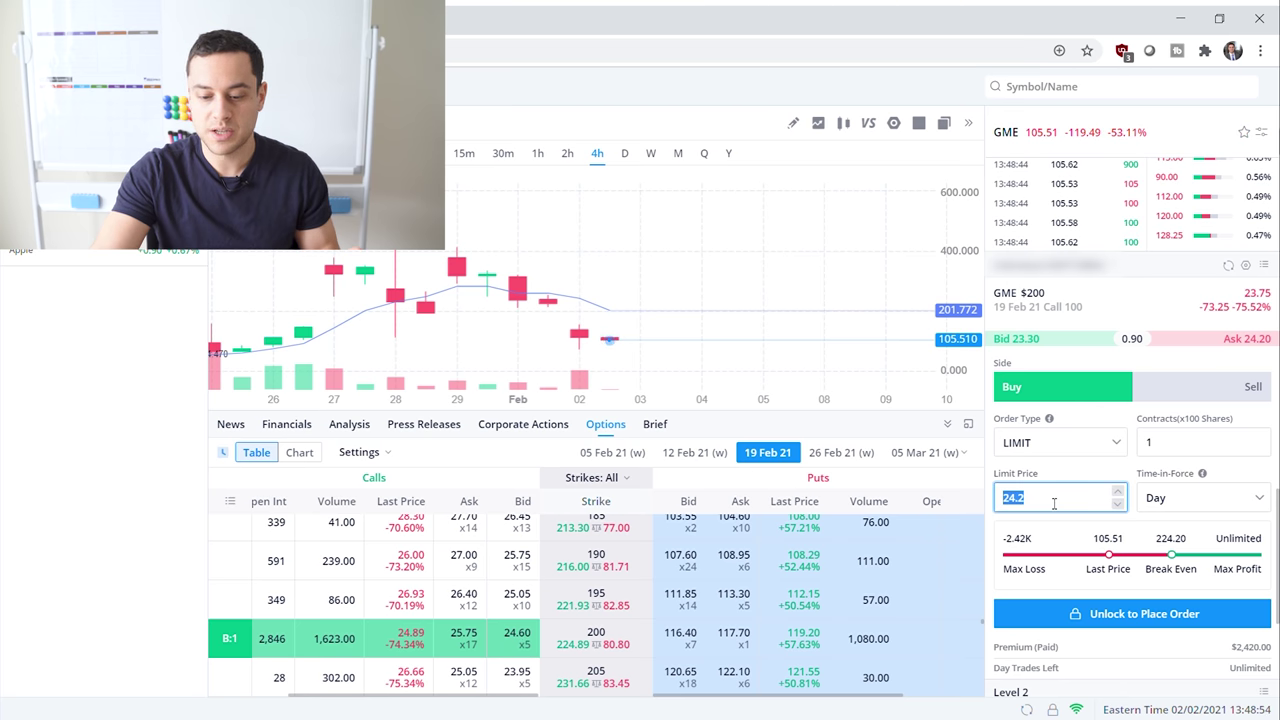
type("25.5")
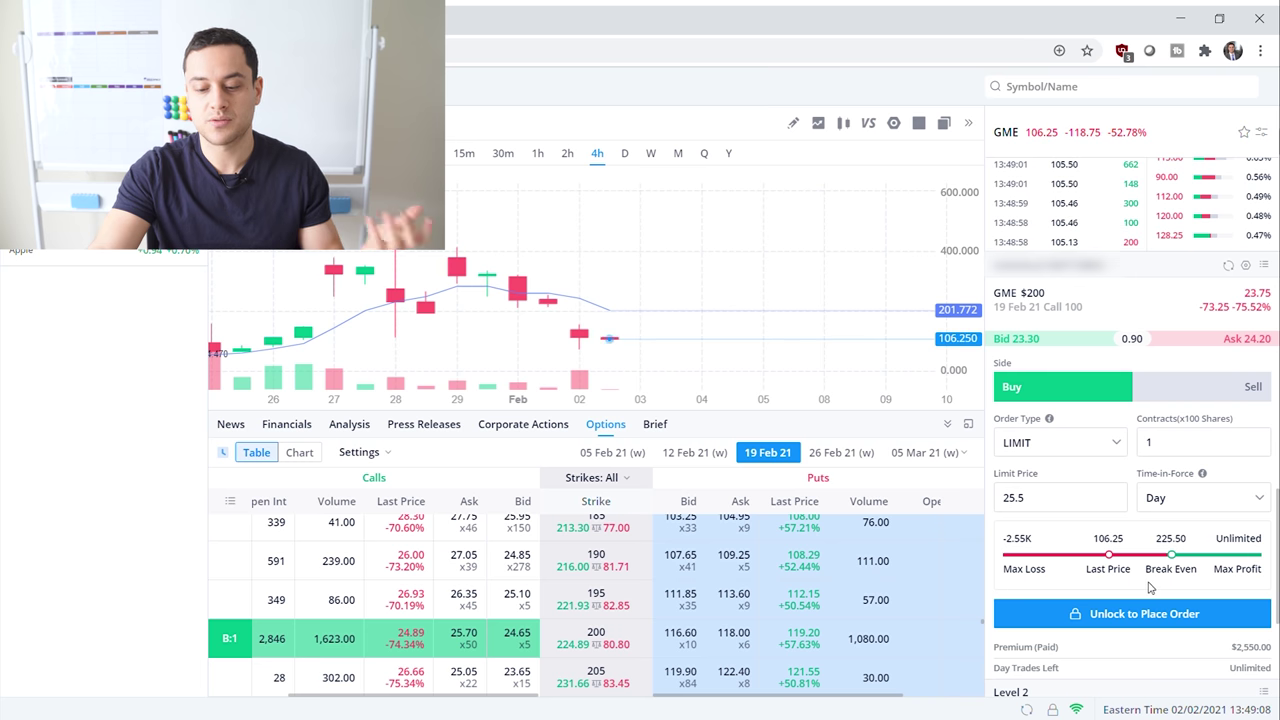
- Change the limit price from 25.5 to 26, giving break-even 226.00
double_click(1038, 497)
type("26")
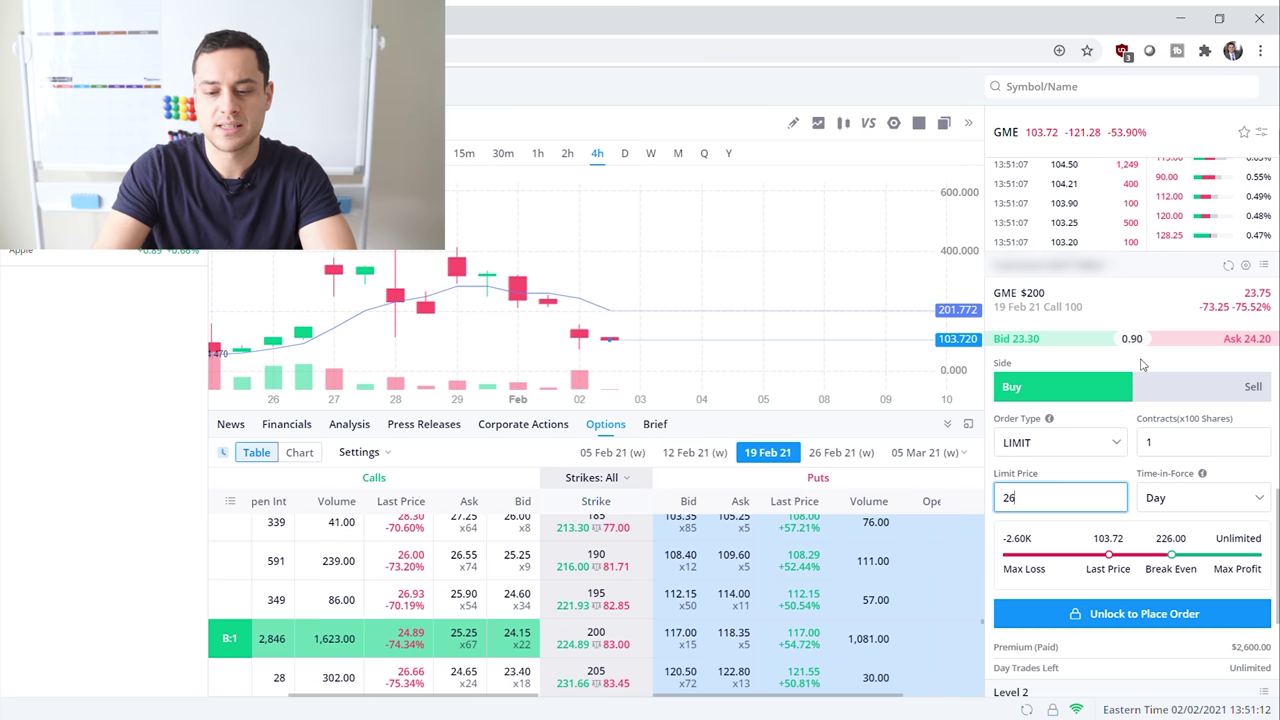
scroll(1142, 364, "down", 1)
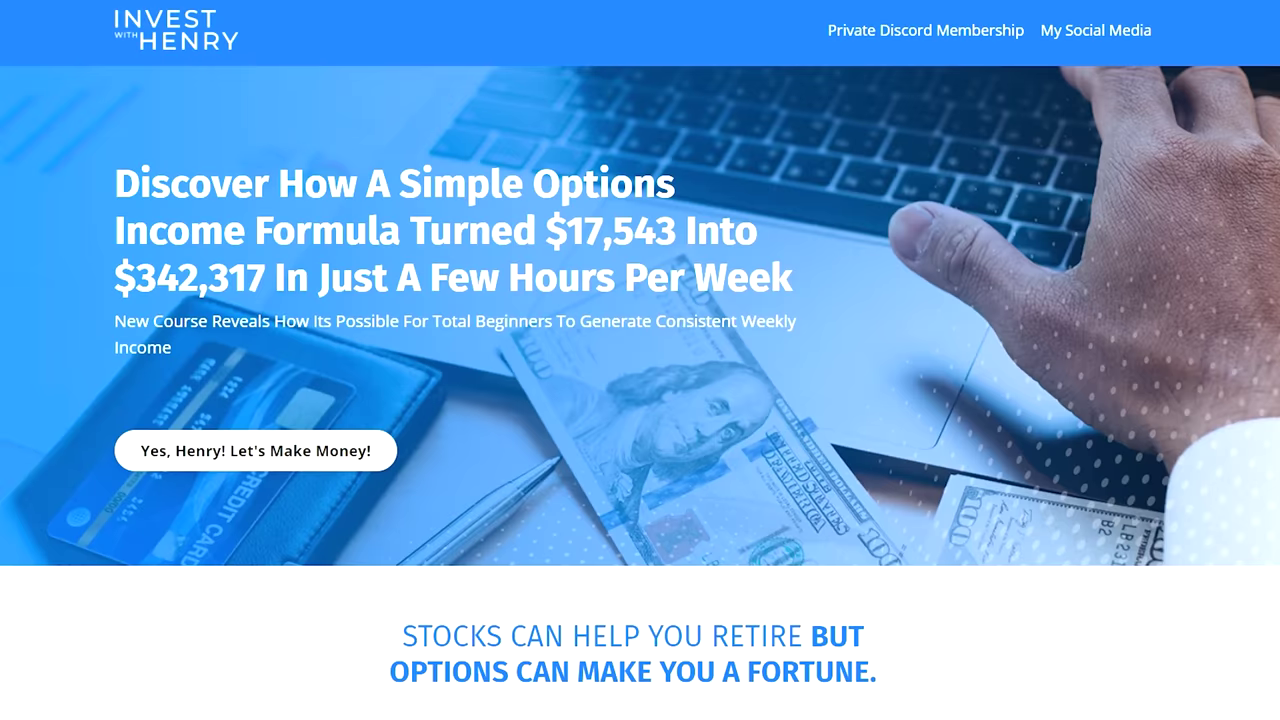
scroll(640, 360, "down", 1)
scroll(640, 360, "down", 10)
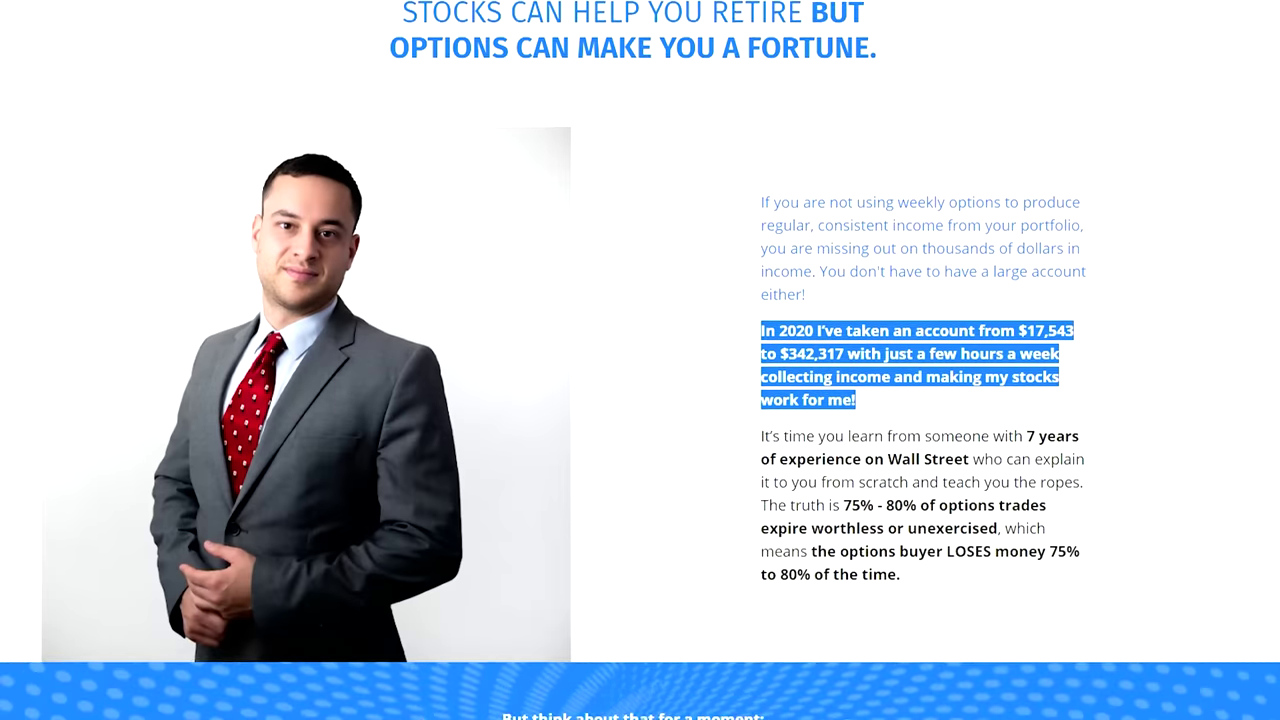
scroll(640, 360, "down", 4)
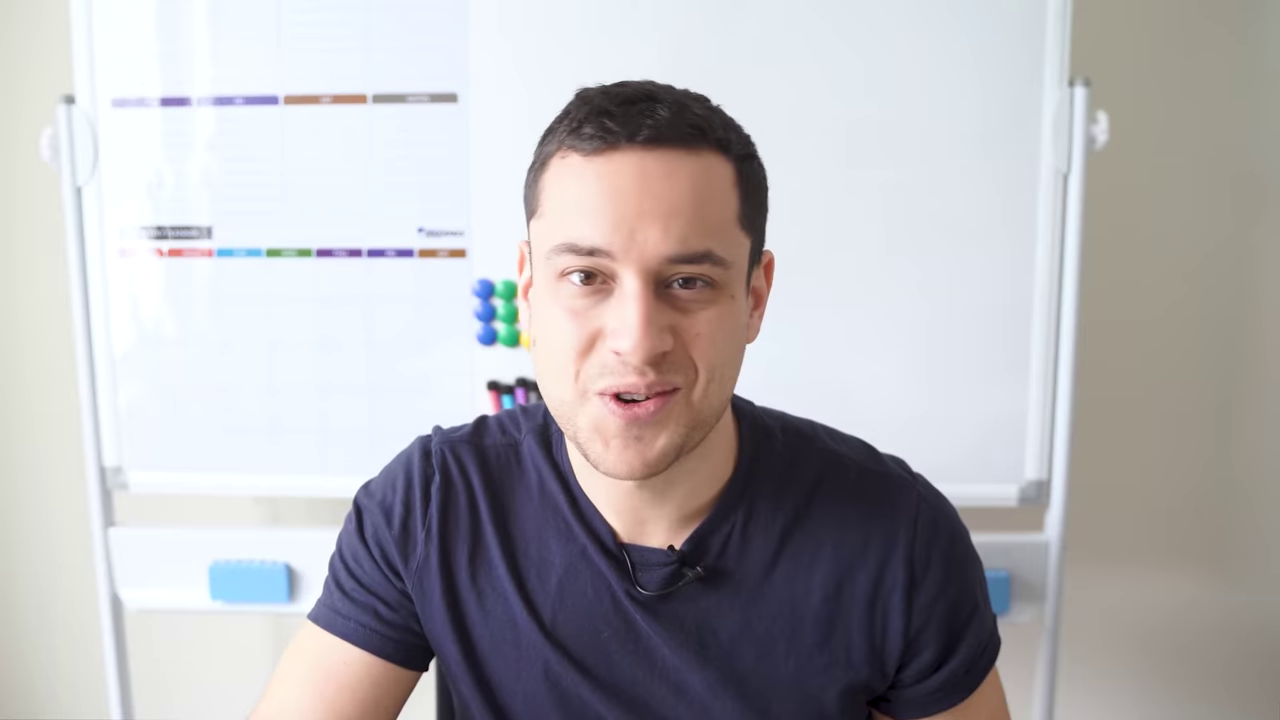